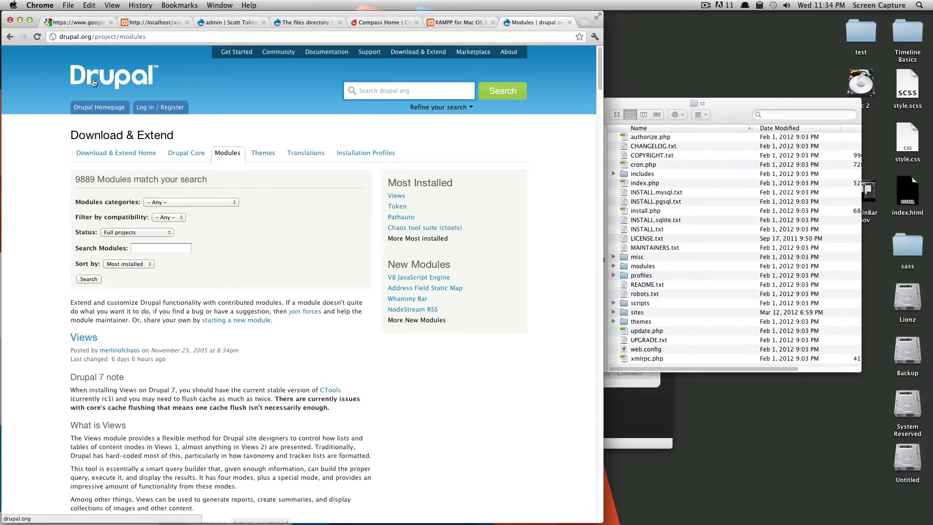
Go to the drupal.org home page and open the Themes listing
left_click(264, 154)
left_click(96, 79)
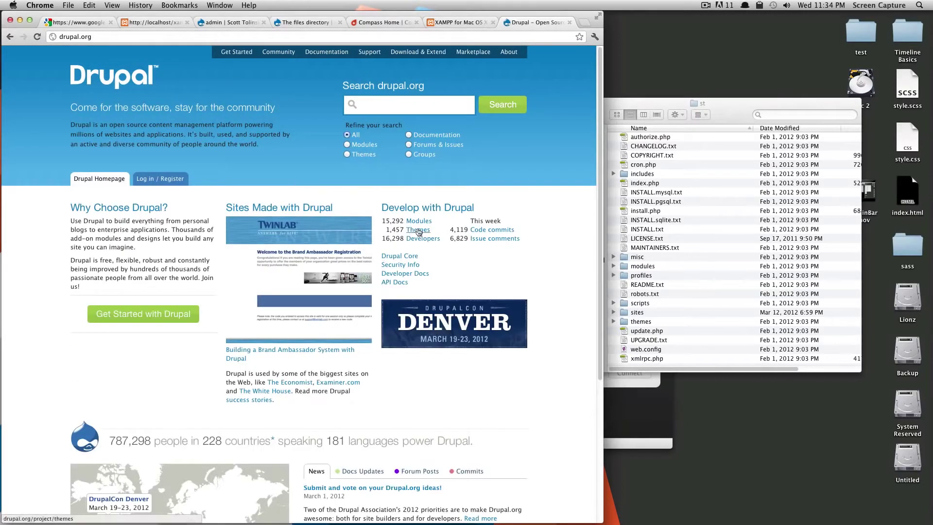
left_click(418, 230)
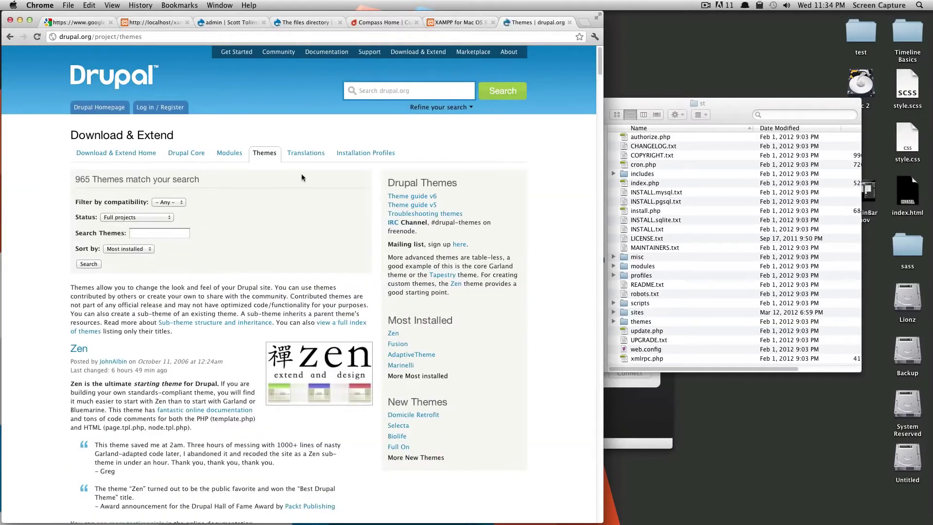
Find Omega - Responsive HTML5 Base Theme among the most installed themes and open its project page
scroll(240, 214, "down", 5)
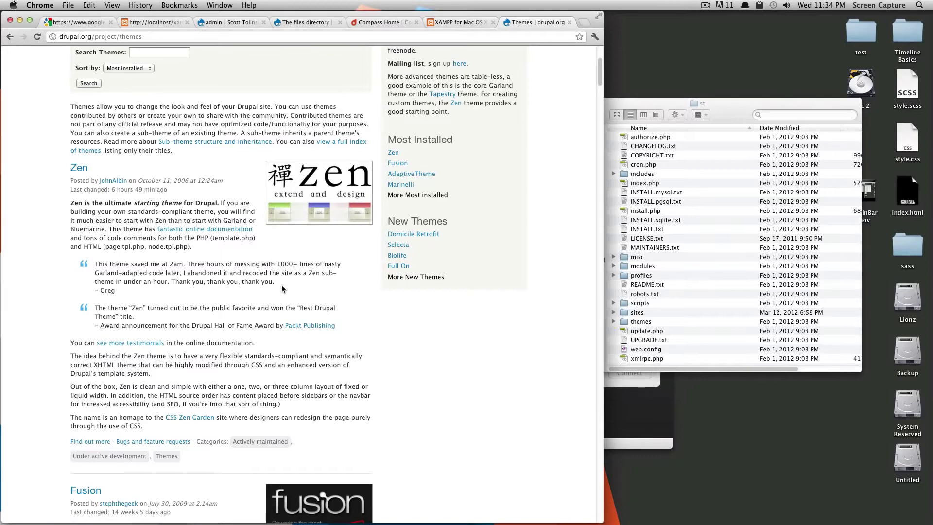
scroll(283, 290, "down", 10)
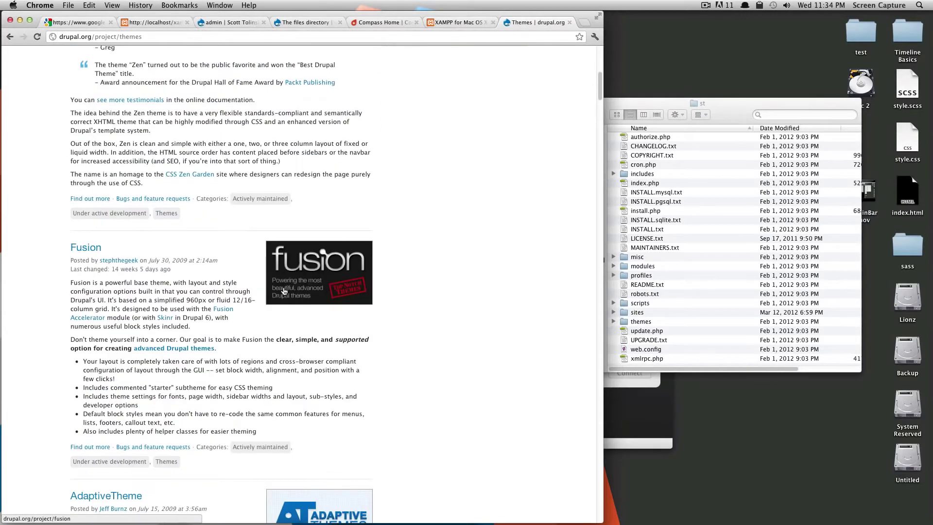
scroll(284, 290, "down", 14)
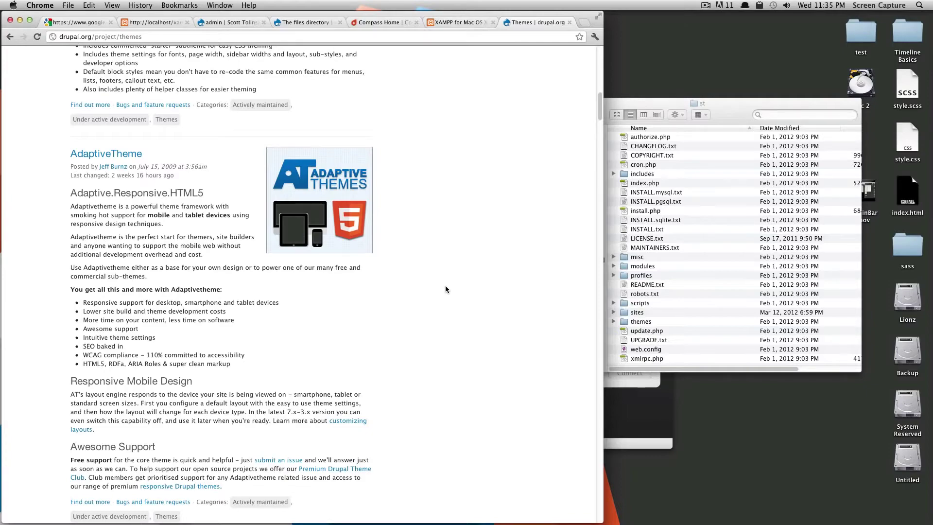
scroll(428, 278, "down", 10)
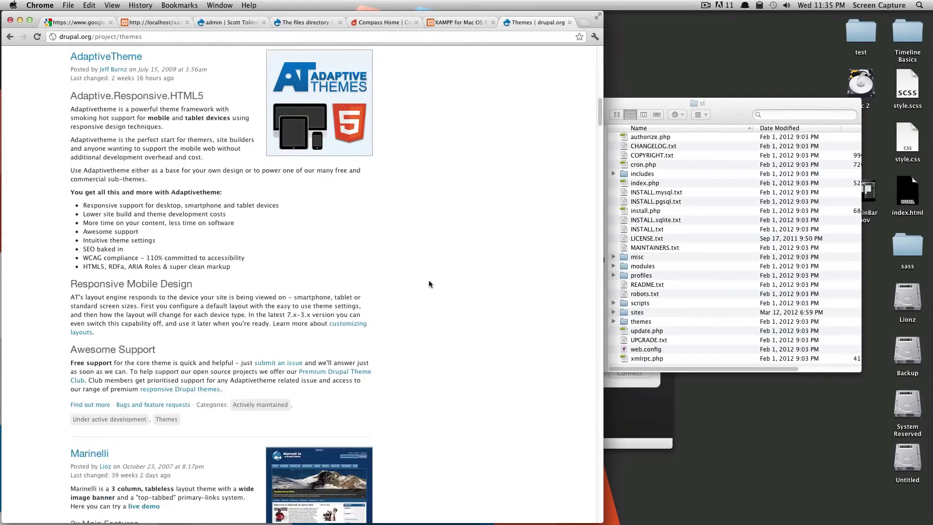
scroll(428, 284, "down", 14)
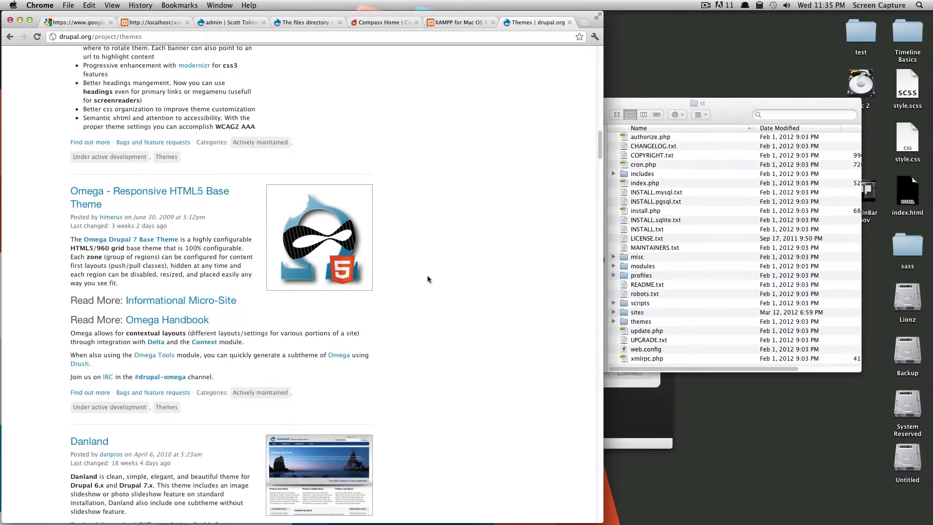
left_click(165, 194)
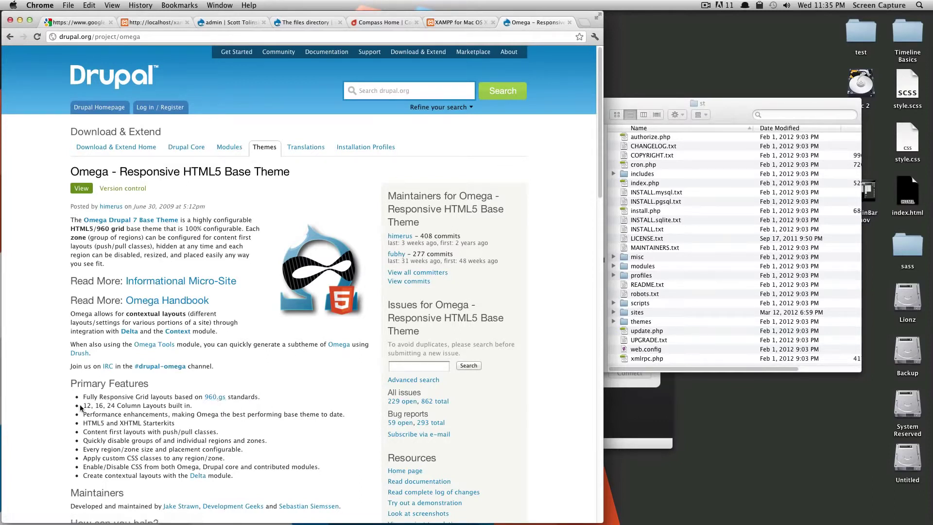
Read through the Omega project page's features and integrations, and view its Informational Micro-Site in a separate tab
left_click_drag(83, 405, 128, 407)
scroll(298, 411, "down", 5)
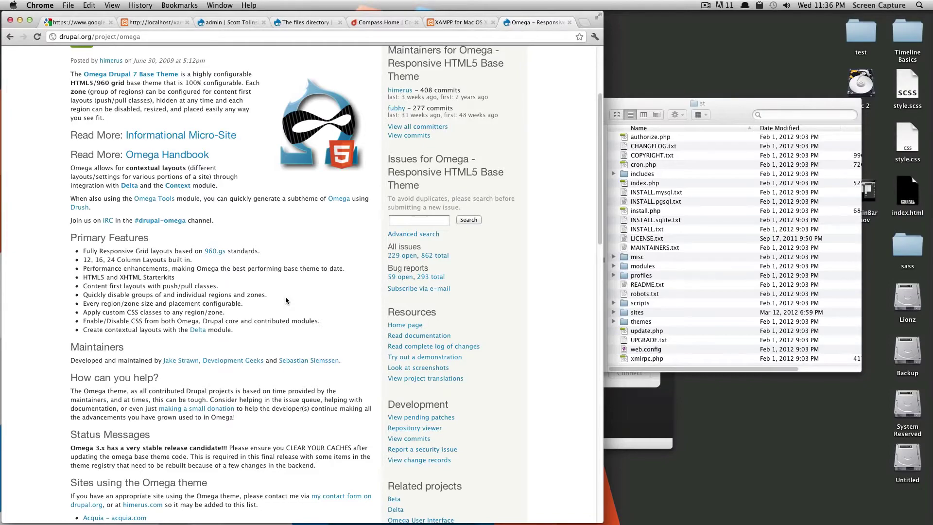
scroll(285, 297, "down", 10)
scroll(286, 307, "down", 5)
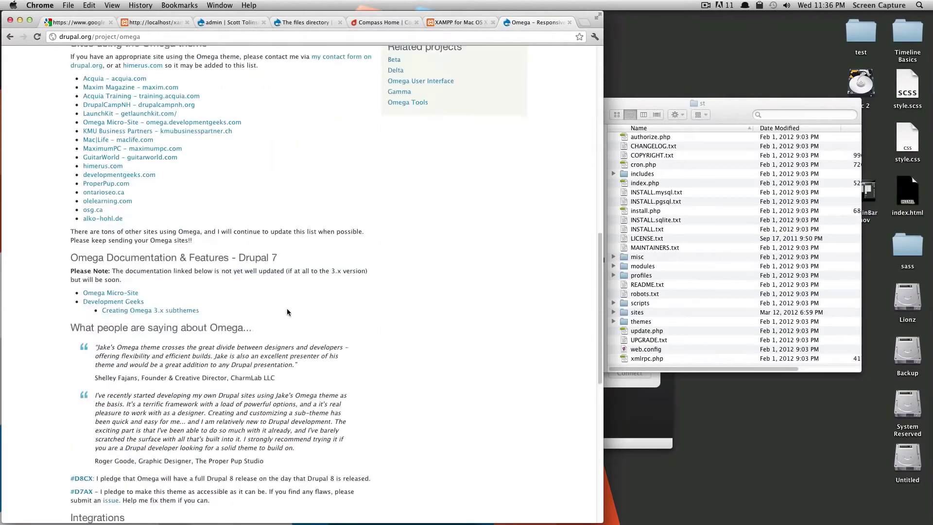
scroll(287, 314, "down", 4)
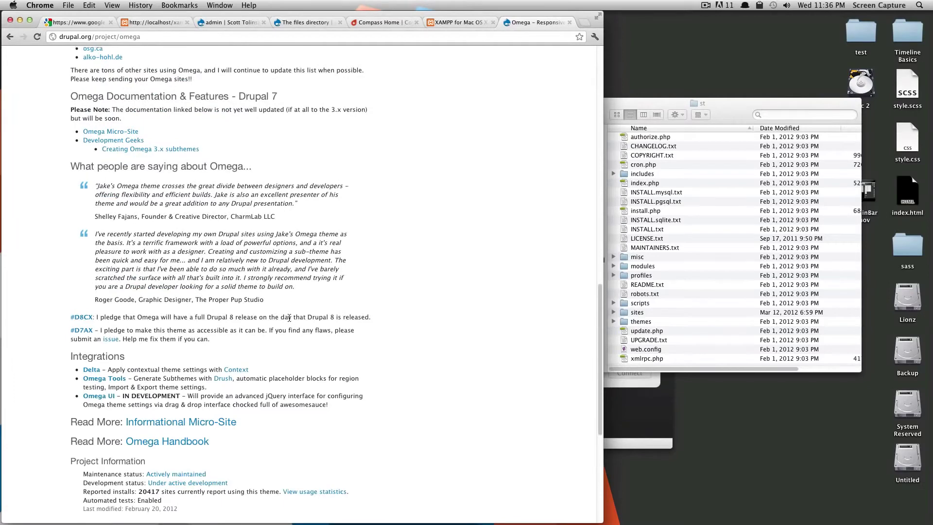
scroll(290, 320, "down", 3)
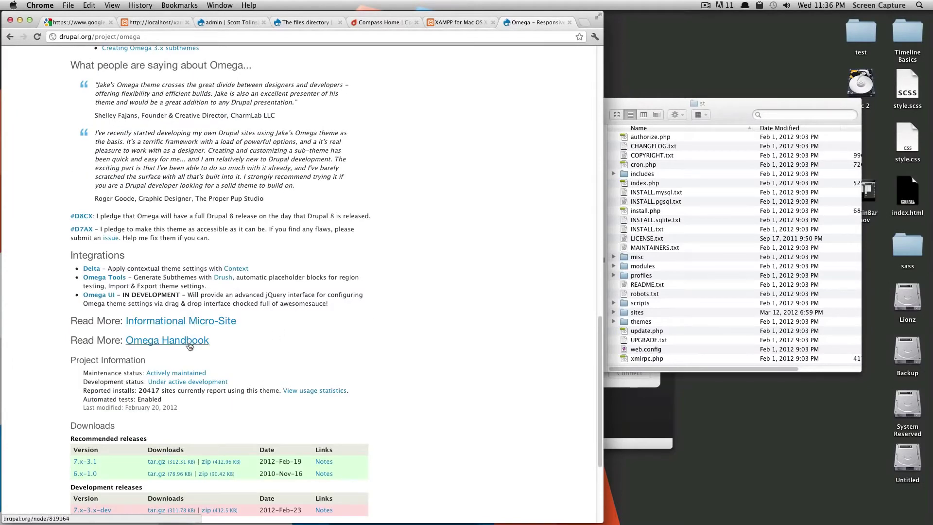
right_click(202, 324)
left_click(227, 328)
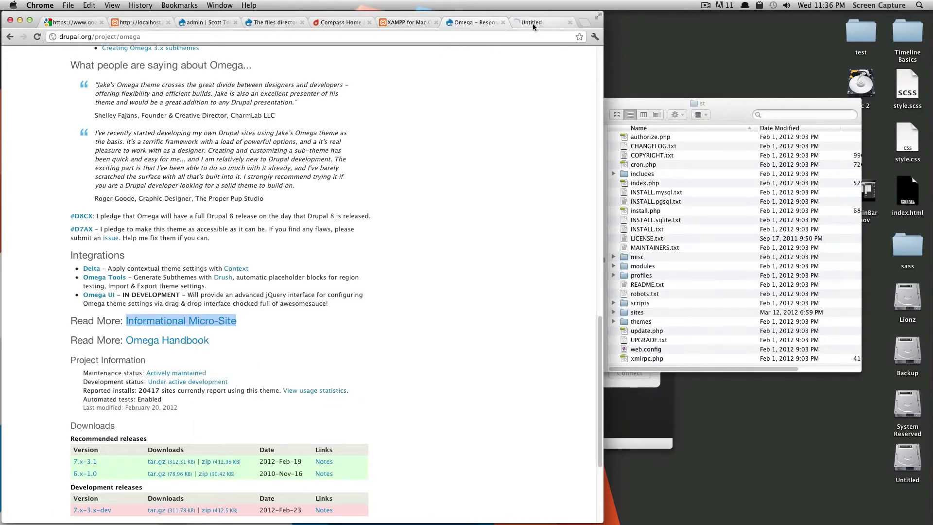
left_click(532, 23)
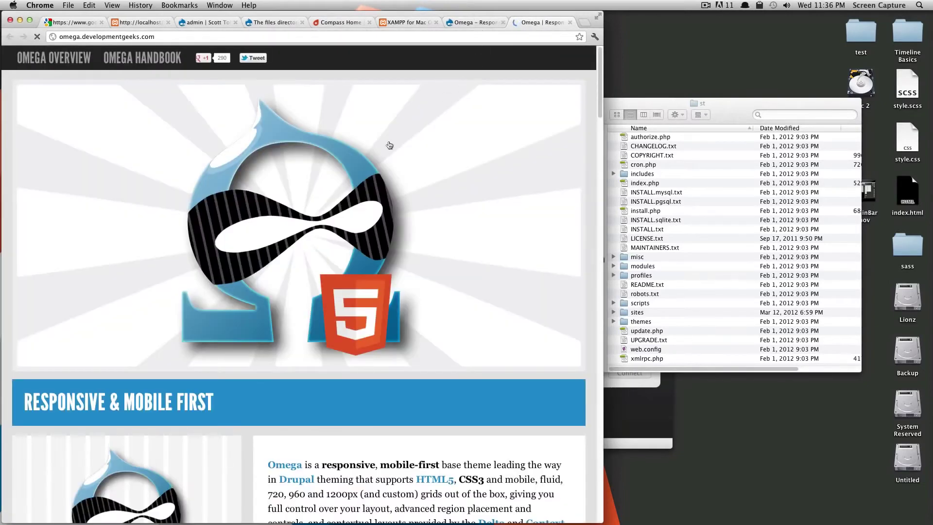
Return to the Omega project page and download the zip of recommended release 7.x-3.1
key("ctrl+shift+Tab")
scroll(315, 289, "down", 5)
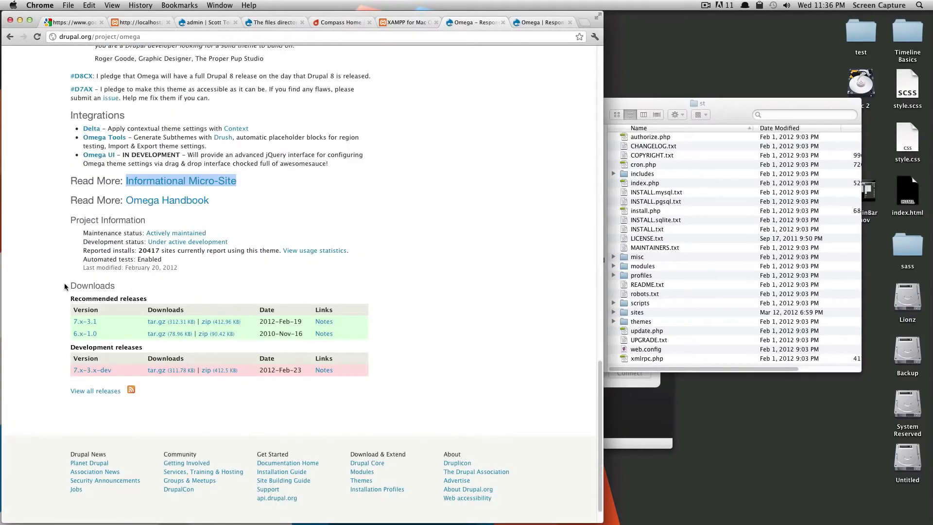
triple_click(64, 283)
left_click(439, 301)
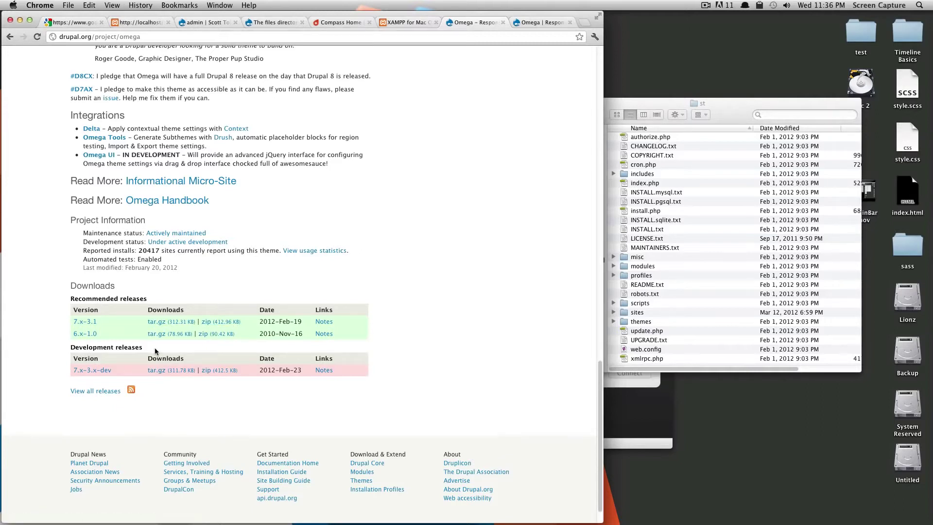
left_click(219, 322)
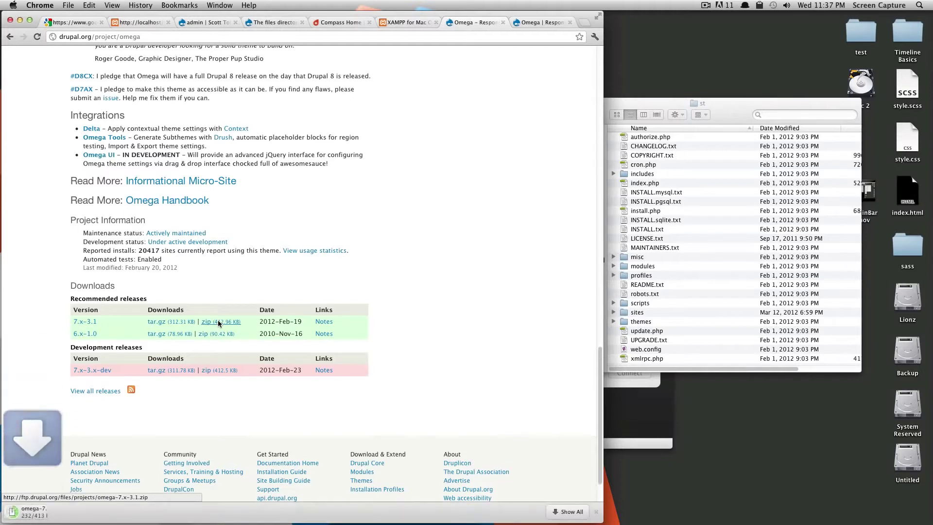
left_click(666, 109)
left_click(84, 511)
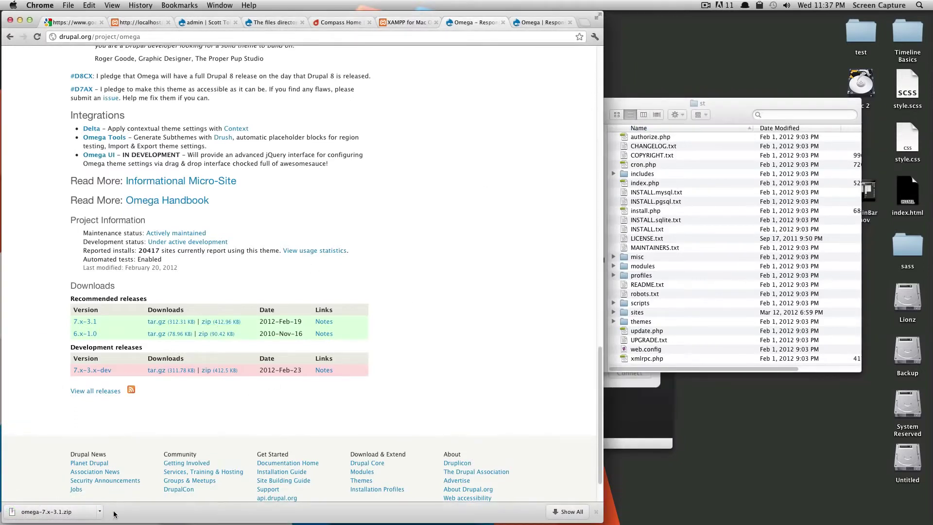
Reveal the downloaded omega-7.x-3.1.zip in Finder and arrange the Downloads window beside the st folder window
right_click(30, 516)
left_click(78, 498)
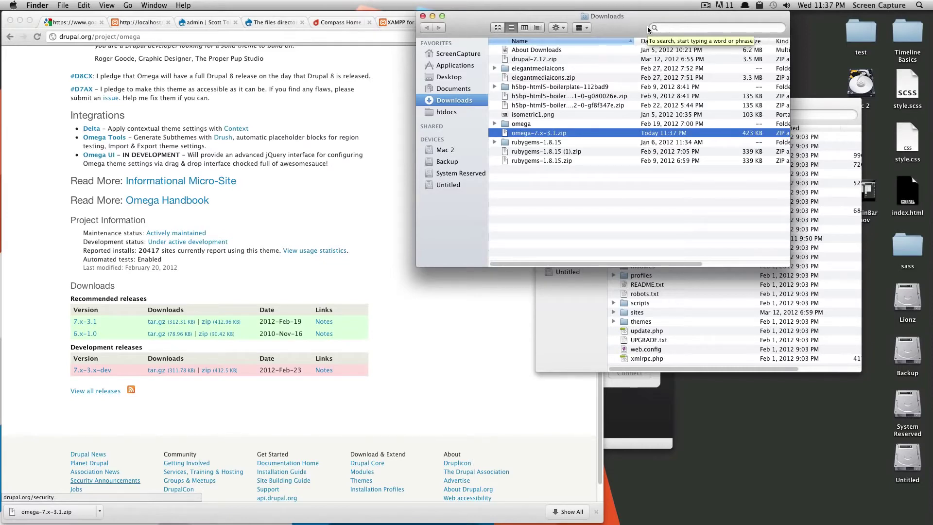
left_click_drag(647, 26, 411, 111)
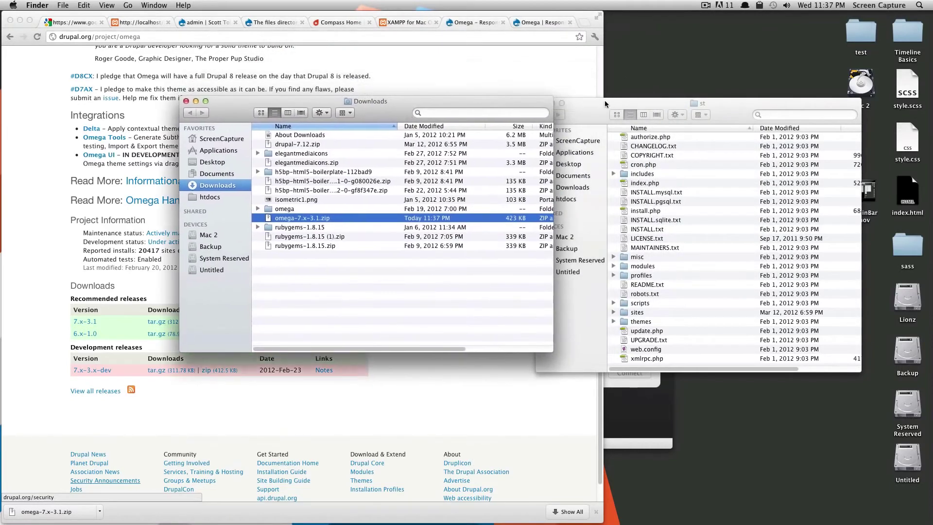
left_click_drag(604, 100, 627, 105)
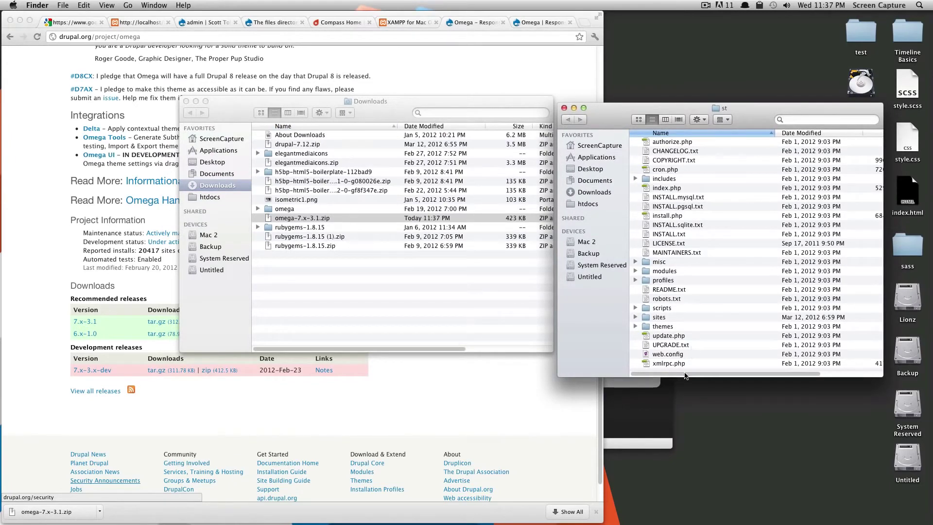
Open the sites folder of the st installation and expand its all and themes subfolders
double_click(658, 318)
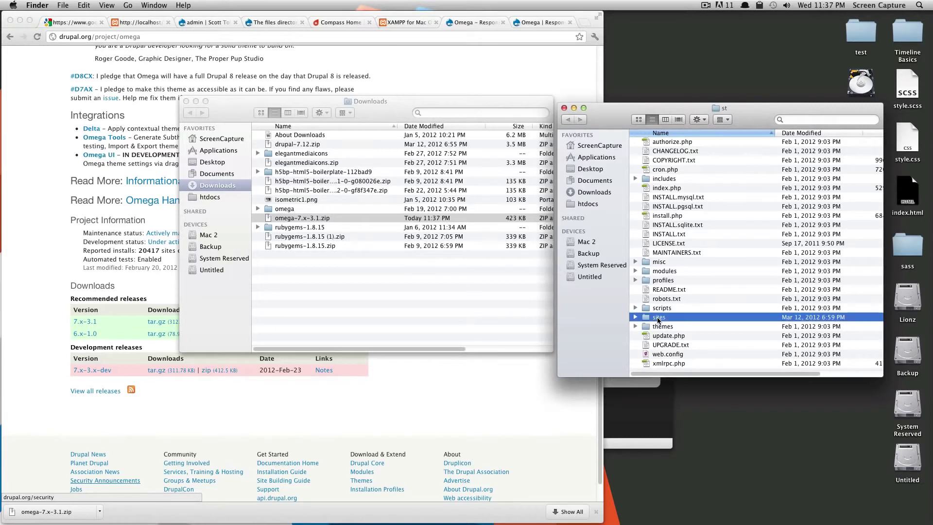
left_click(635, 150)
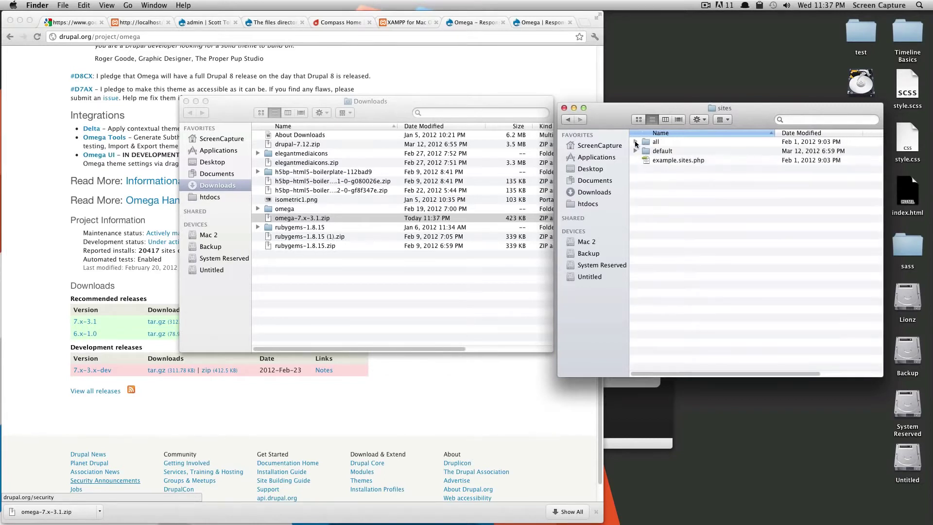
left_click(636, 142)
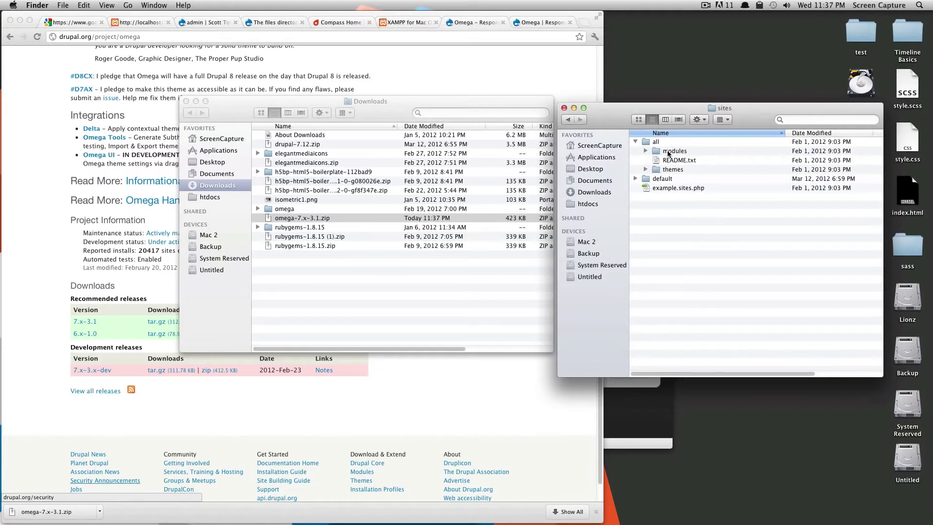
left_click(646, 169)
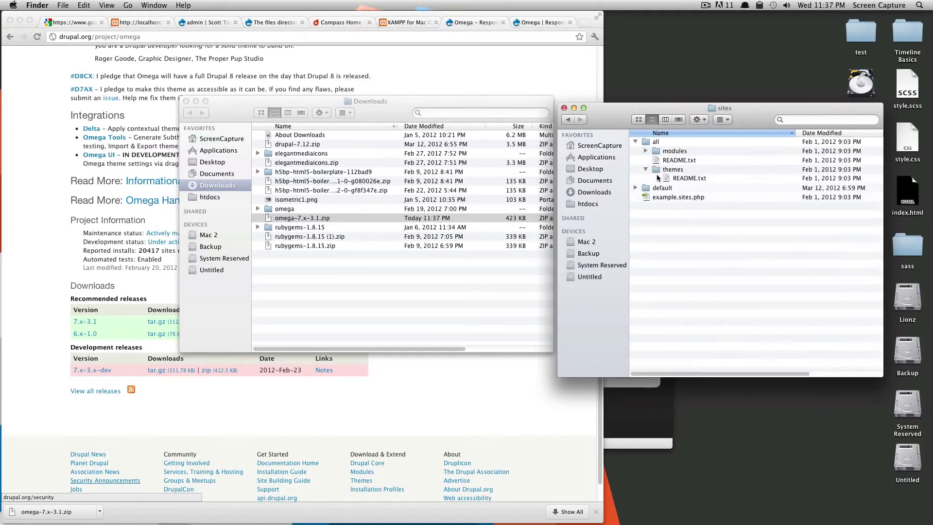
Move the omega folder from Downloads into sites/all/themes and check its contents
left_click(279, 217)
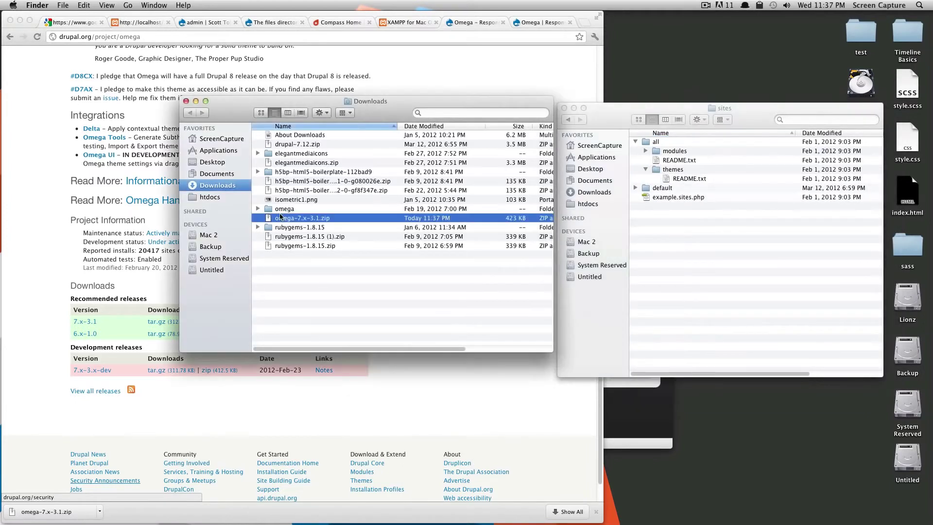
left_click_drag(272, 214, 659, 172)
left_click(654, 178)
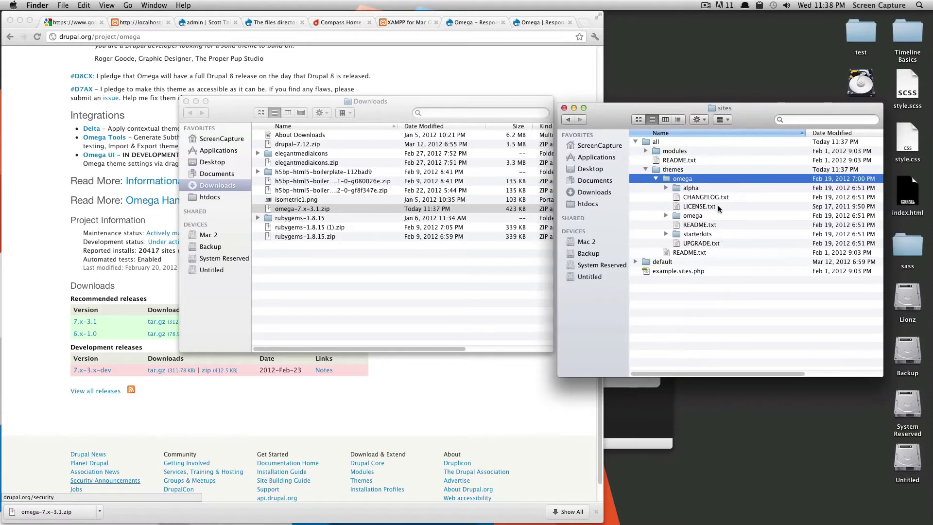
left_click(655, 178)
Switch to the local Drupal site in Chrome, open the Appearance page and locate Omega 7.x-3.1 among the disabled themes
left_click(511, 85)
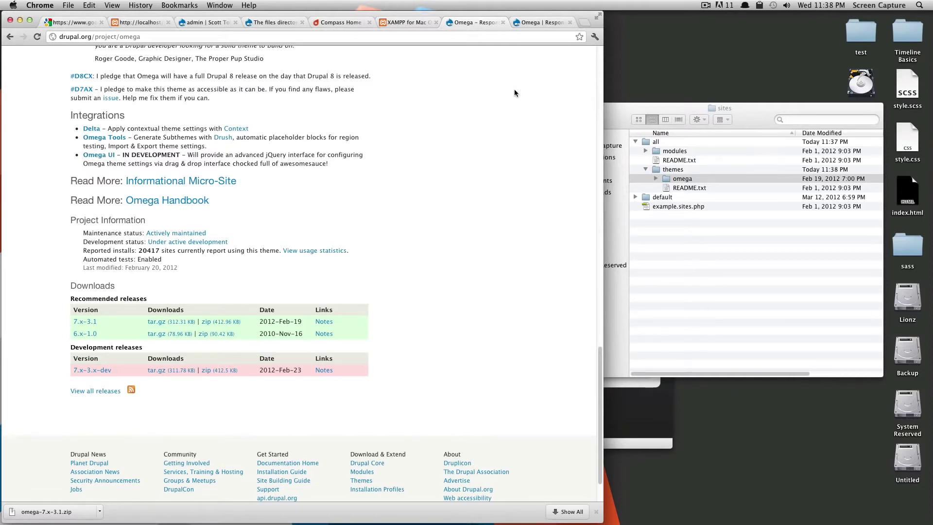
left_click(682, 223)
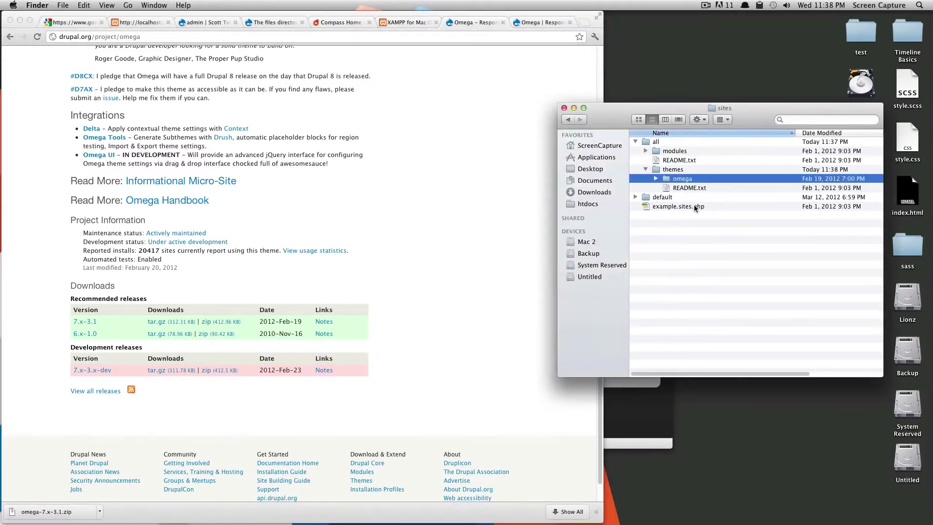
left_click(450, 118)
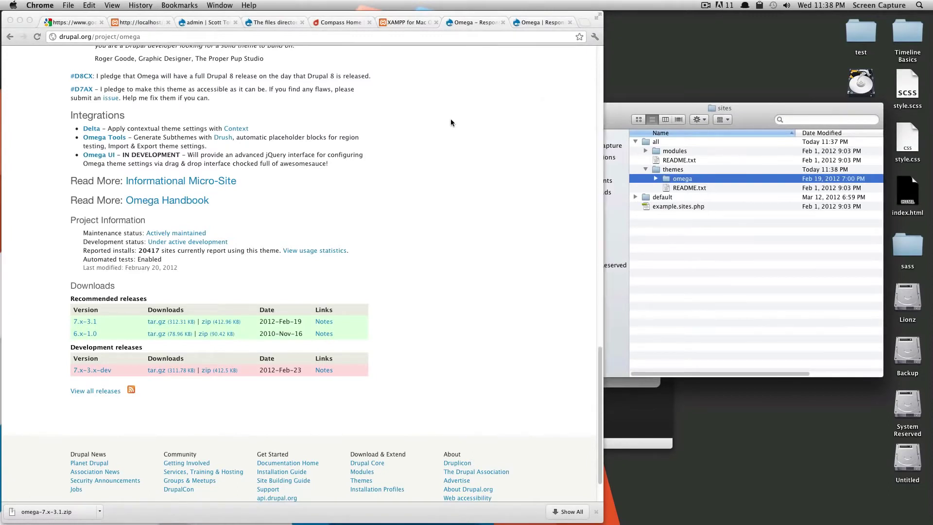
left_click(222, 23)
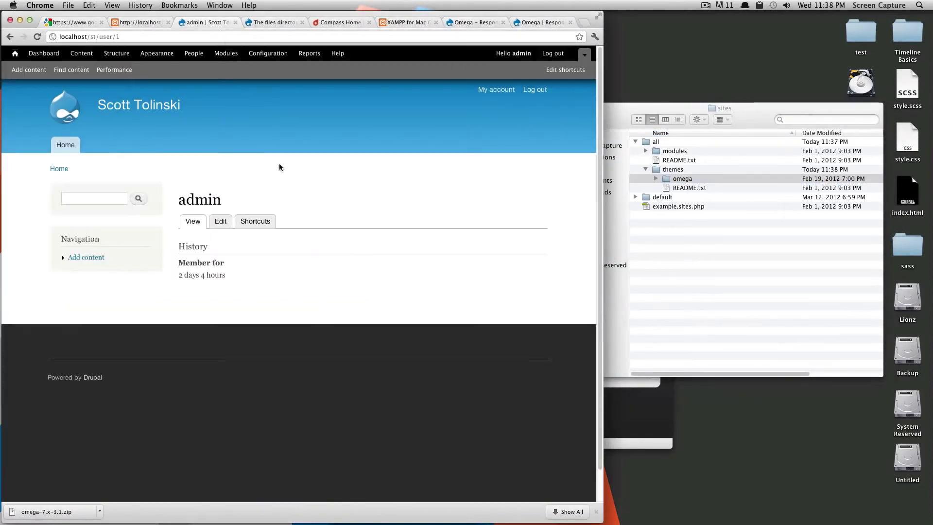
left_click(165, 57)
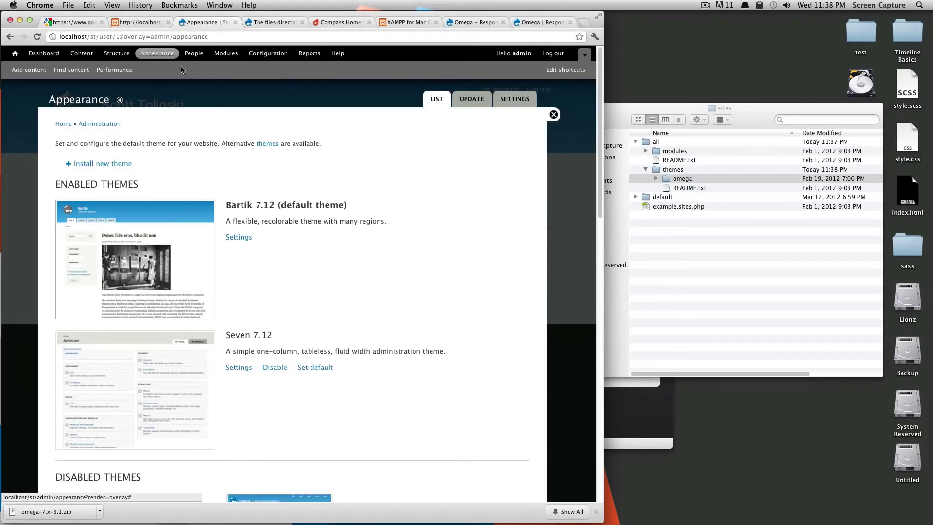
scroll(269, 168, "down", 6)
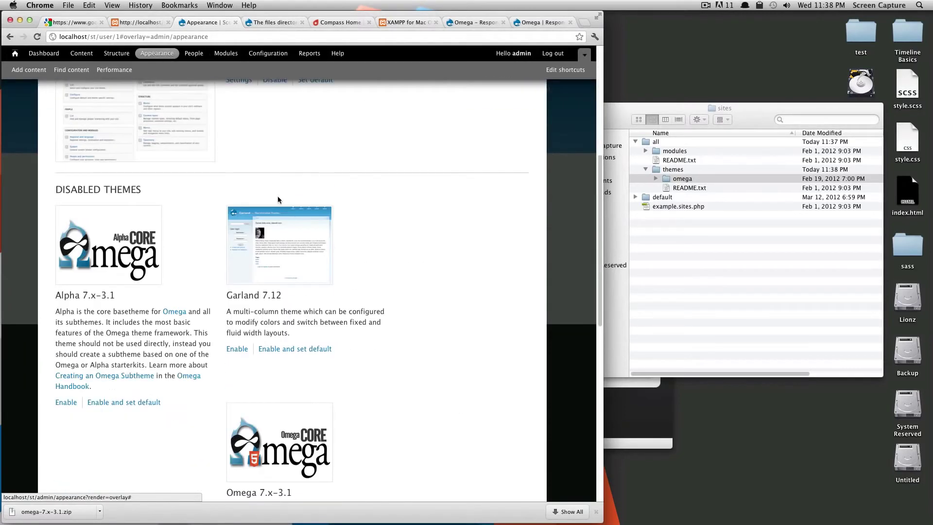
scroll(257, 261, "down", 4)
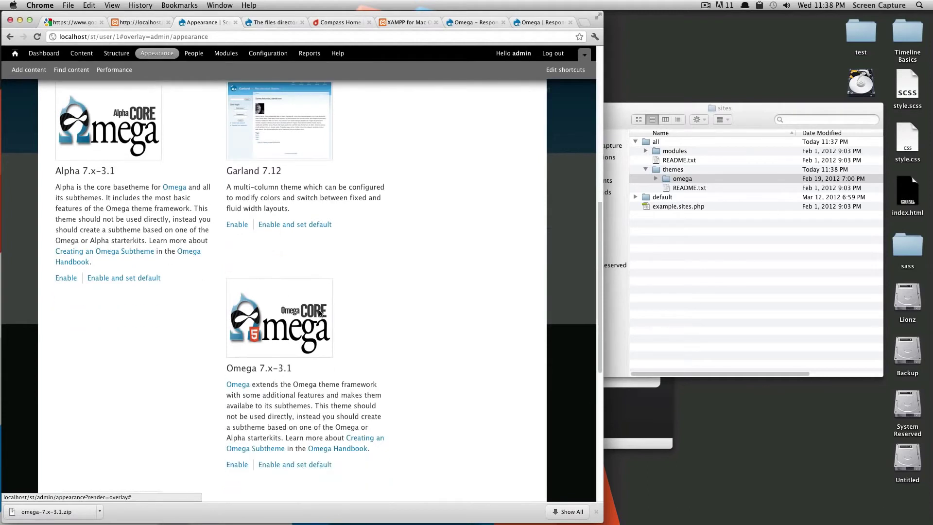
scroll(380, 373, "down", 2)
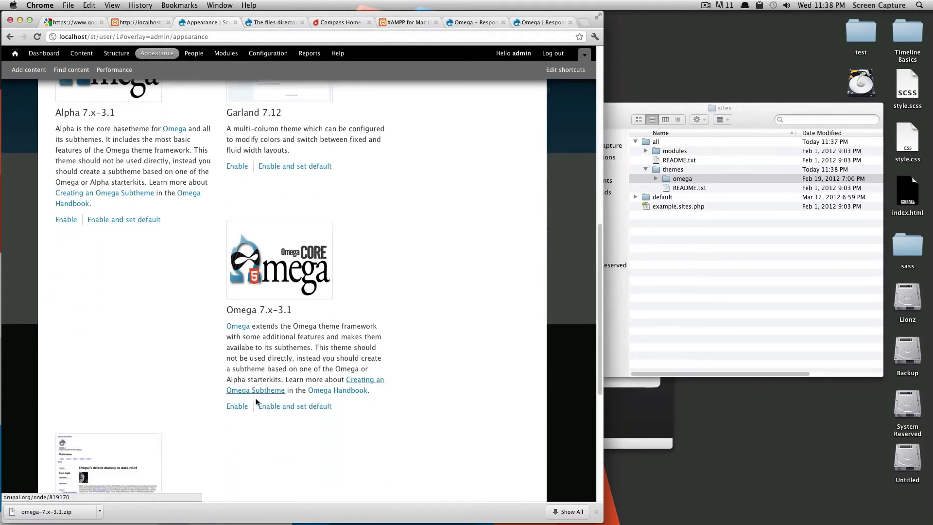
Enable the Omega 7.x-3.1 theme and set it as the site's default theme
left_click(244, 408)
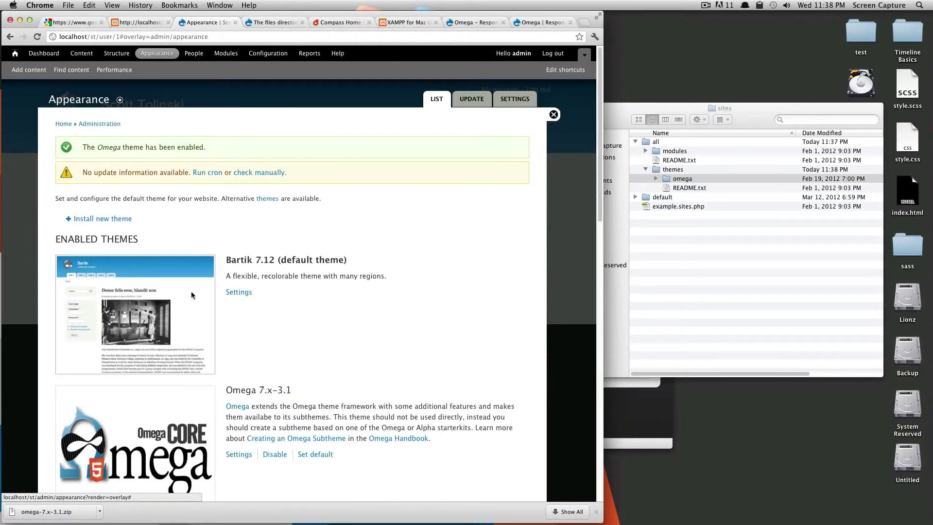
scroll(191, 291, "down", 5)
scroll(281, 330, "down", 3)
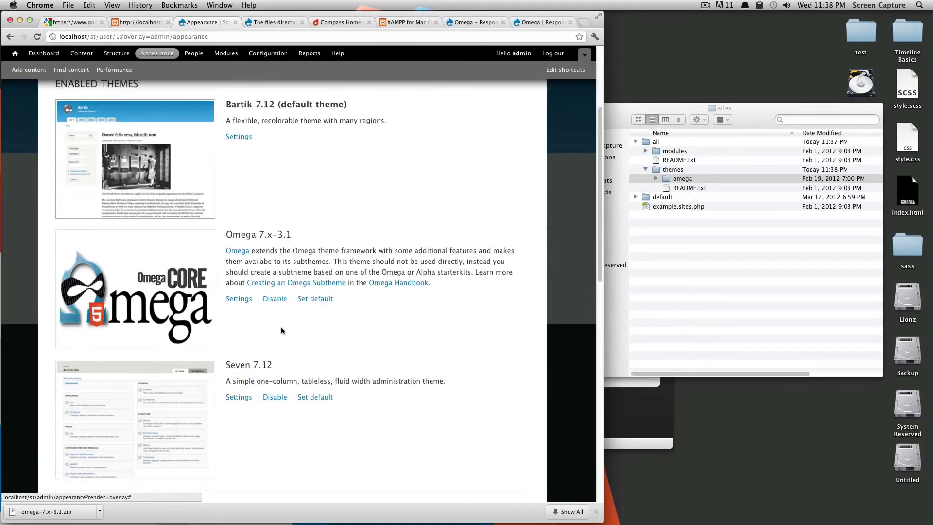
left_click(322, 300)
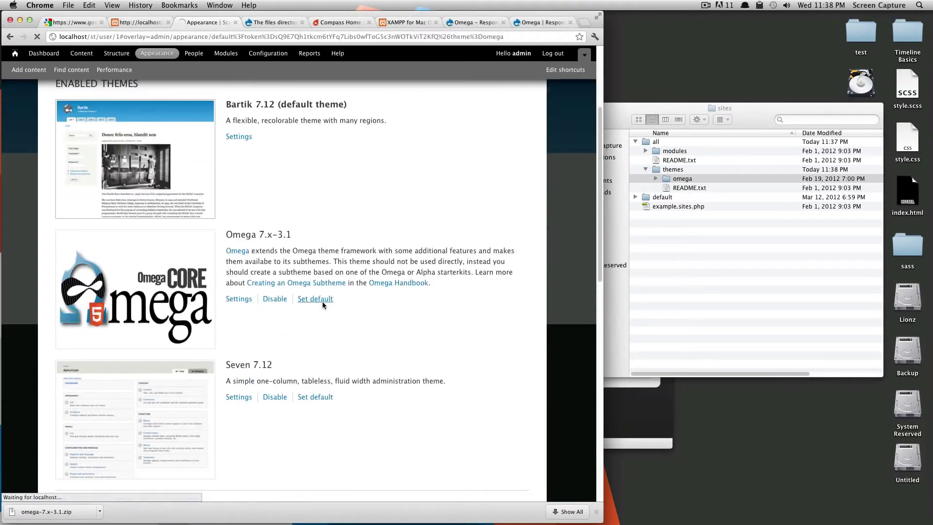
Disable the Bartik 7.12 theme in the list of enabled themes
scroll(296, 396, "down", 1)
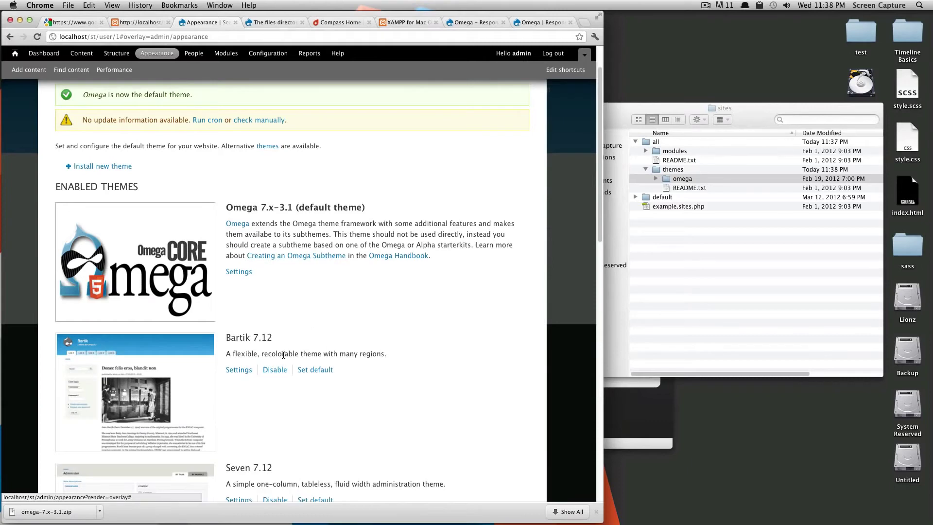
scroll(279, 340, "down", 2)
left_click(284, 322)
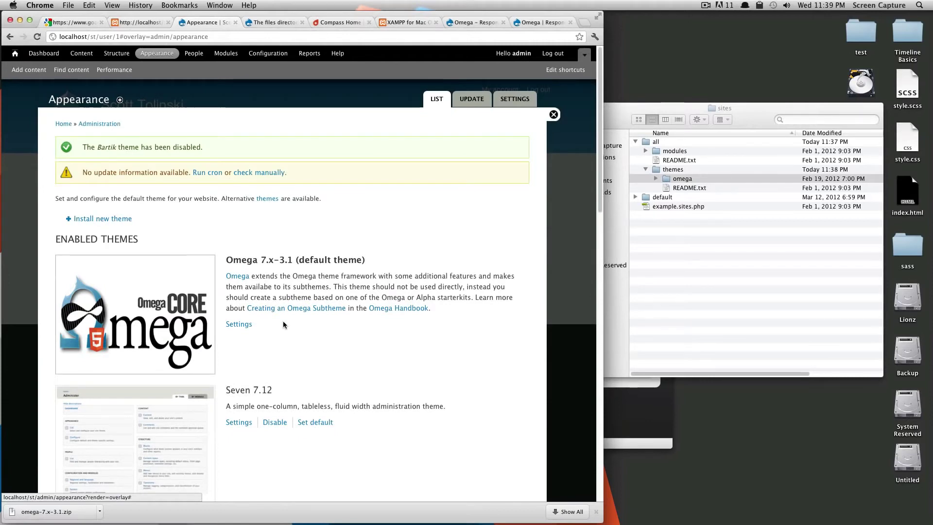
Review the enabled and disabled themes on the Appearance page, including Alpha, Bartik, Garland and Stark
scroll(283, 323, "down", 6)
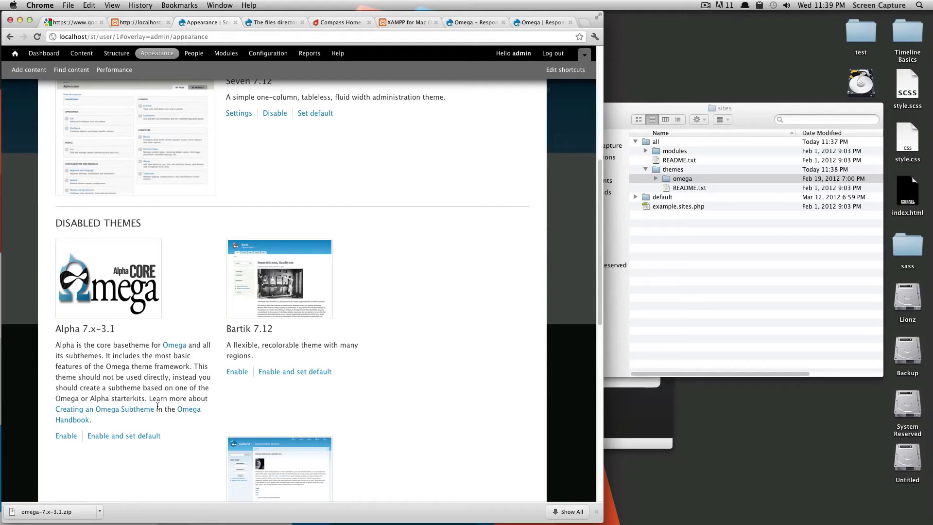
scroll(144, 384, "up", 2)
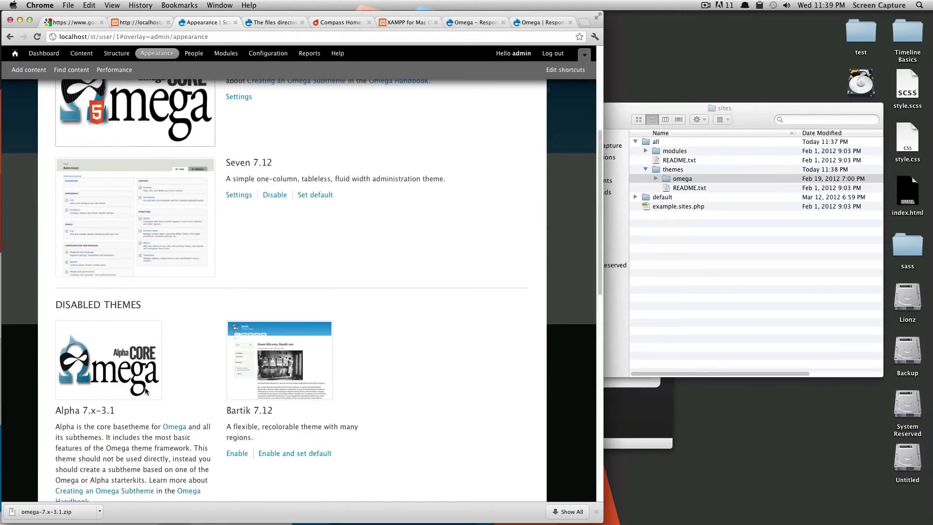
scroll(145, 391, "up", 4)
scroll(272, 294, "up", 2)
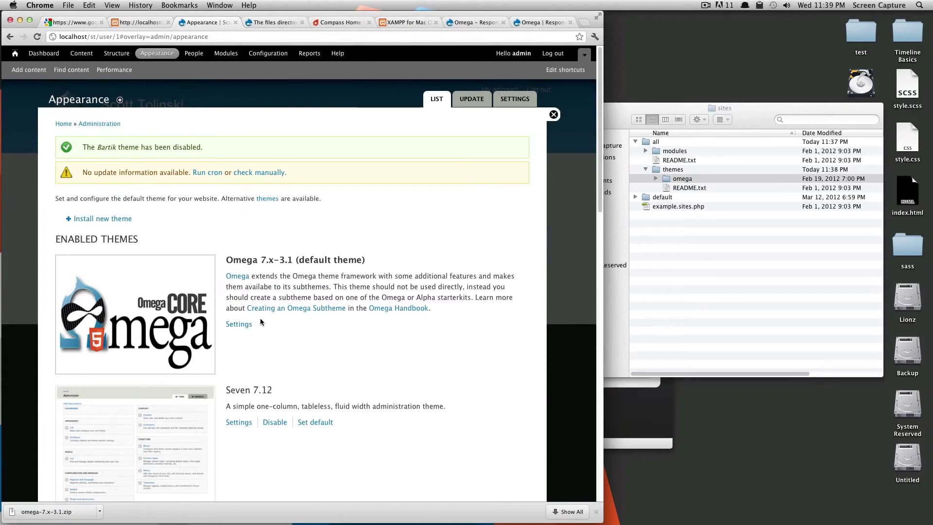
scroll(267, 325, "down", 15)
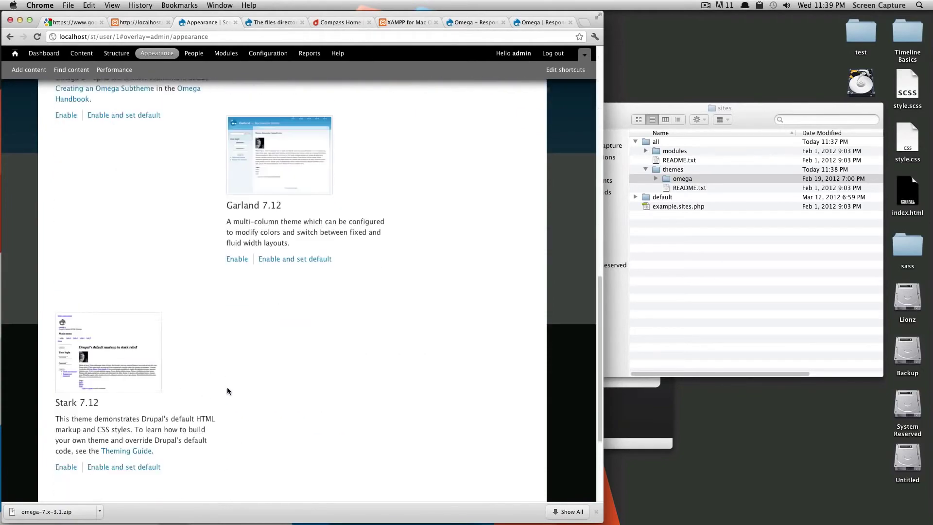
scroll(255, 391, "up", 15)
Close the Appearance overlay and turn off Omega's debugging blocks and grid overlay on the user page
left_click(554, 117)
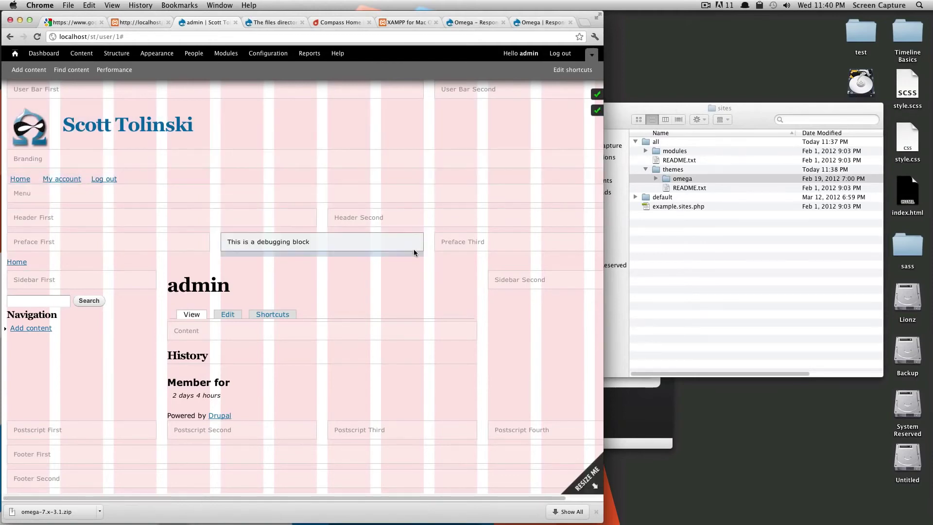
left_click(597, 110)
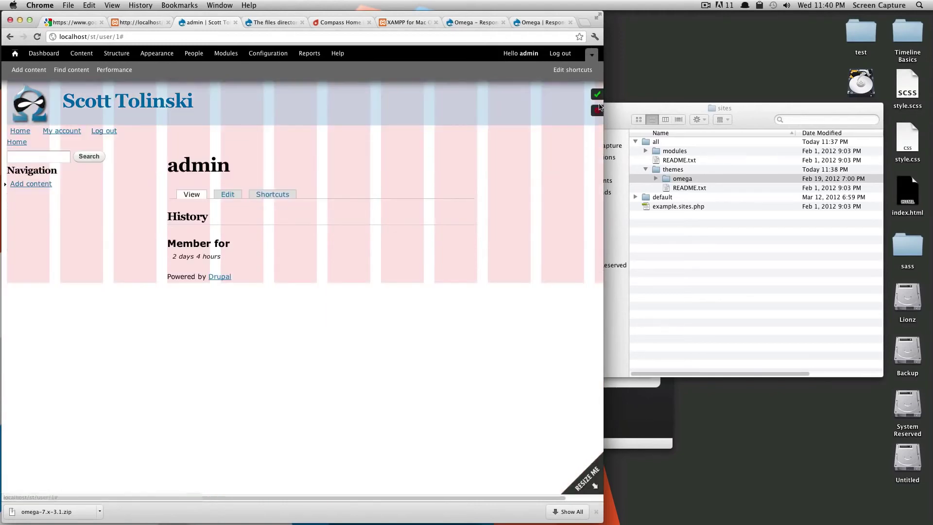
left_click(598, 95)
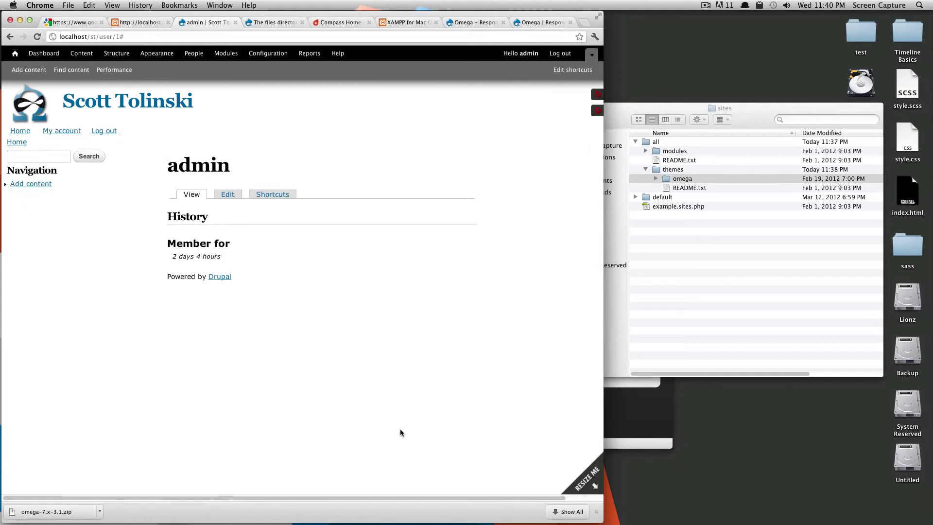
Dismiss the browser's download bar and widen the browser window slightly
left_click(596, 512)
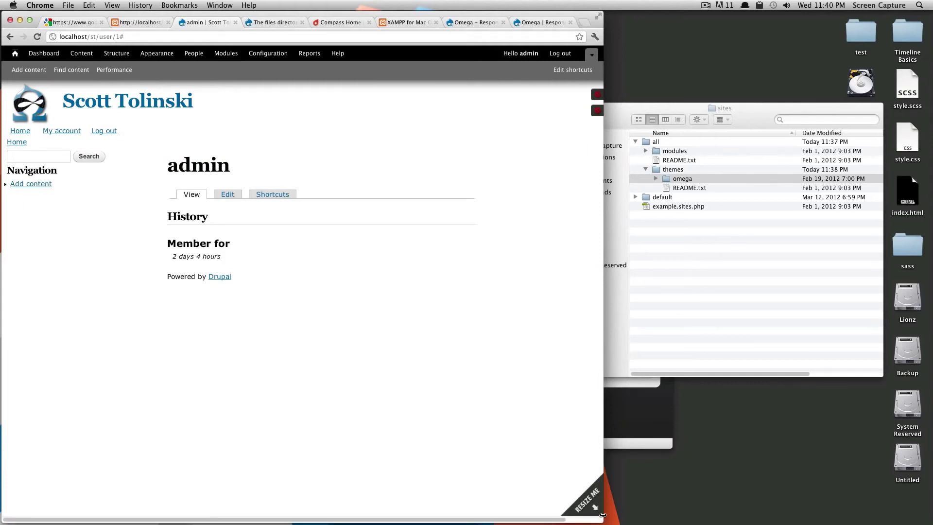
left_click_drag(602, 515, 626, 480)
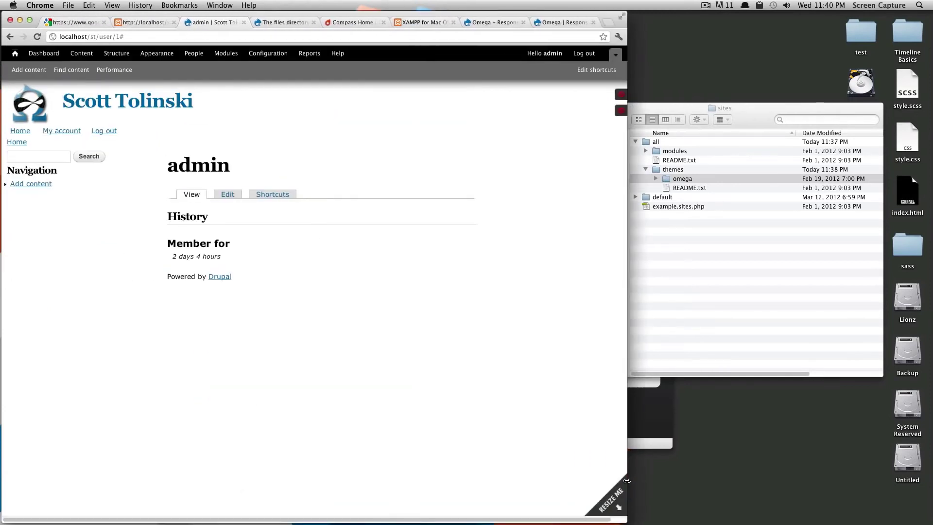